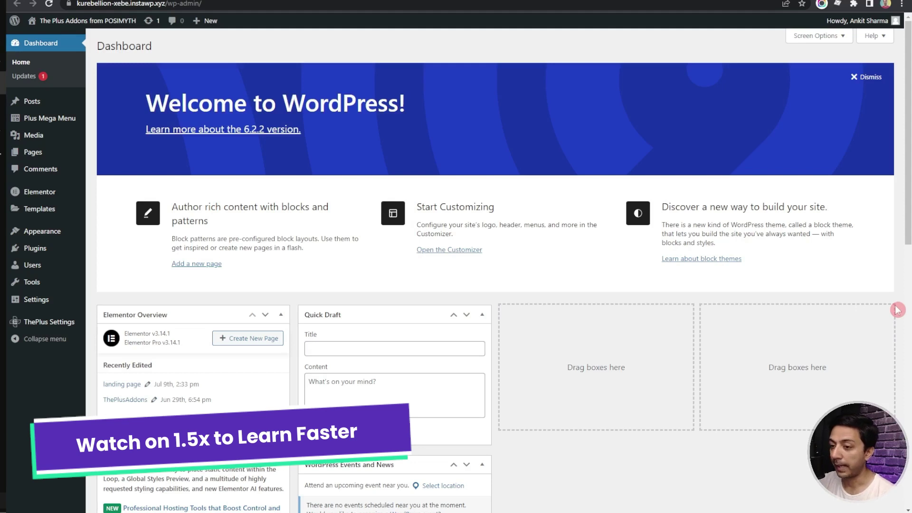
Open the Plus Widgets settings of The Plus Addons and make sure the Event Tracker feature under Plus Extras is enabled
click(32, 251)
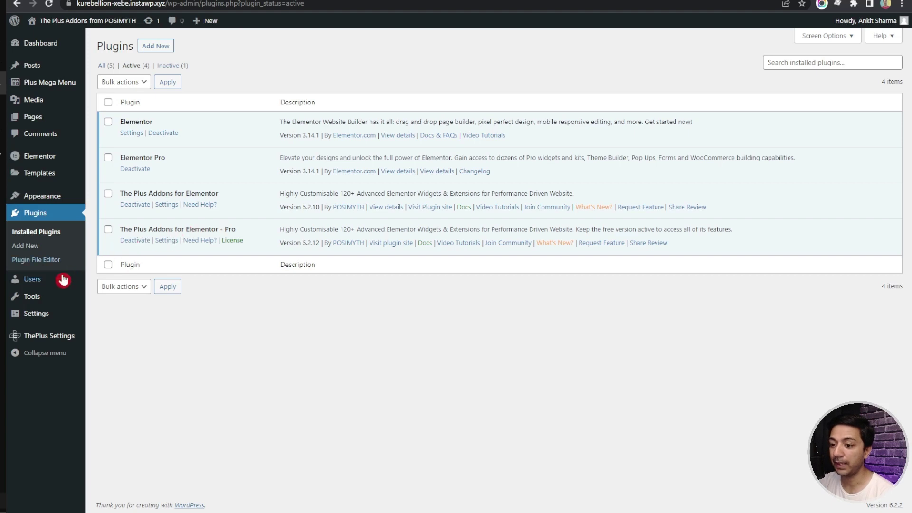
mouse_move(50, 336)
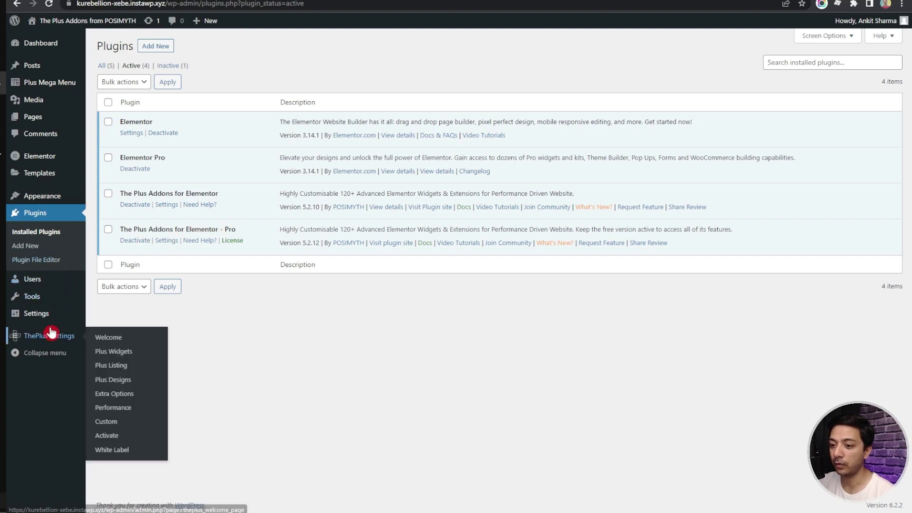
click(105, 356)
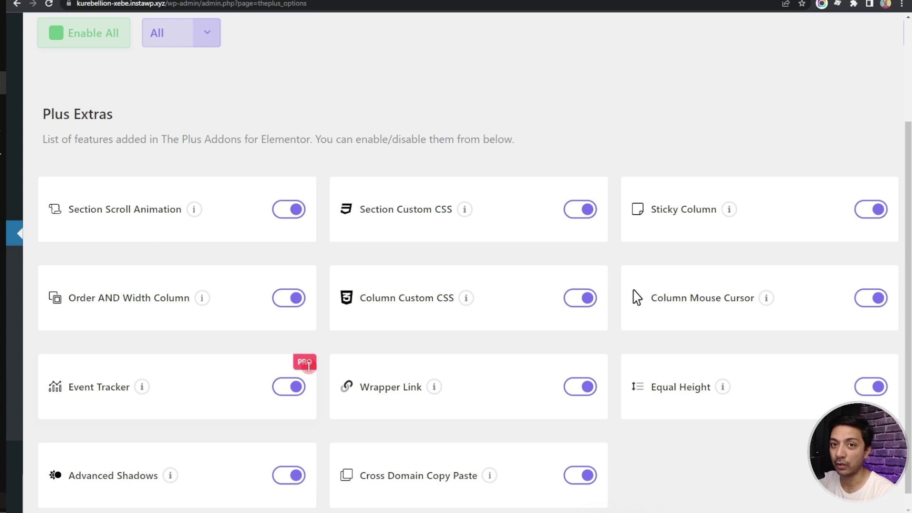
scroll(308, 366, down, 1)
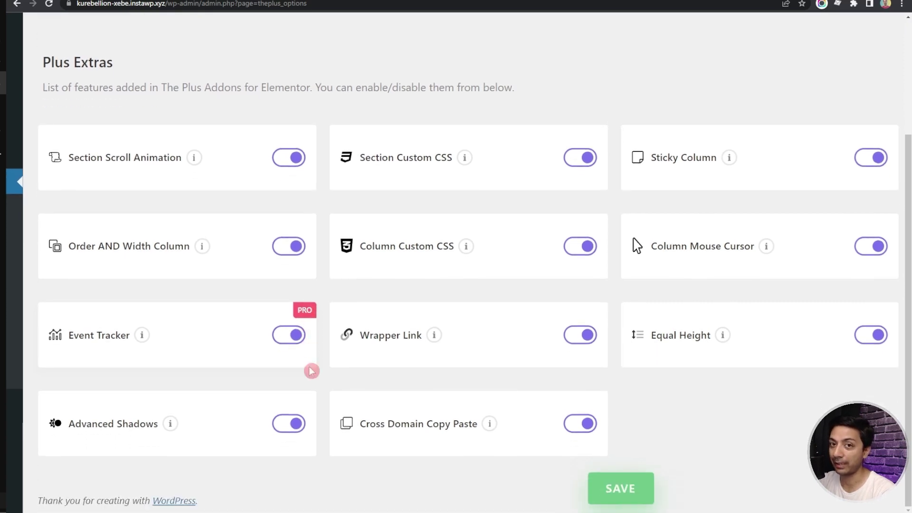
click(285, 341)
click(294, 342)
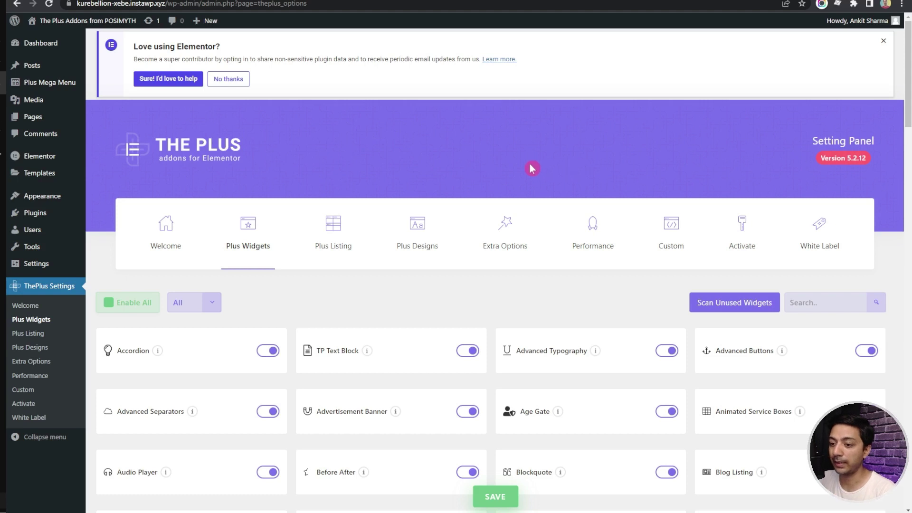
Open the plugin's Extra Options and copy the Event tracker site web stream's measurement ID from Google Analytics for the GA4 field
click(506, 228)
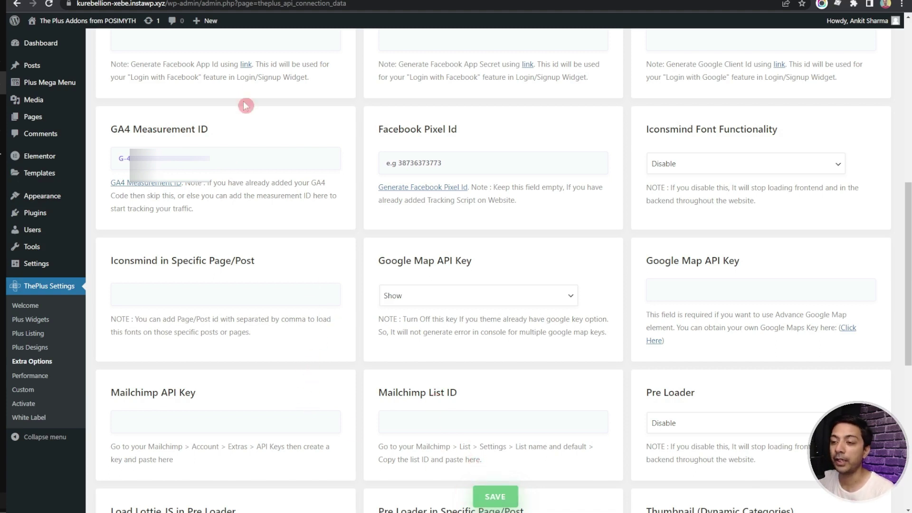
key(ctrl+Tab)
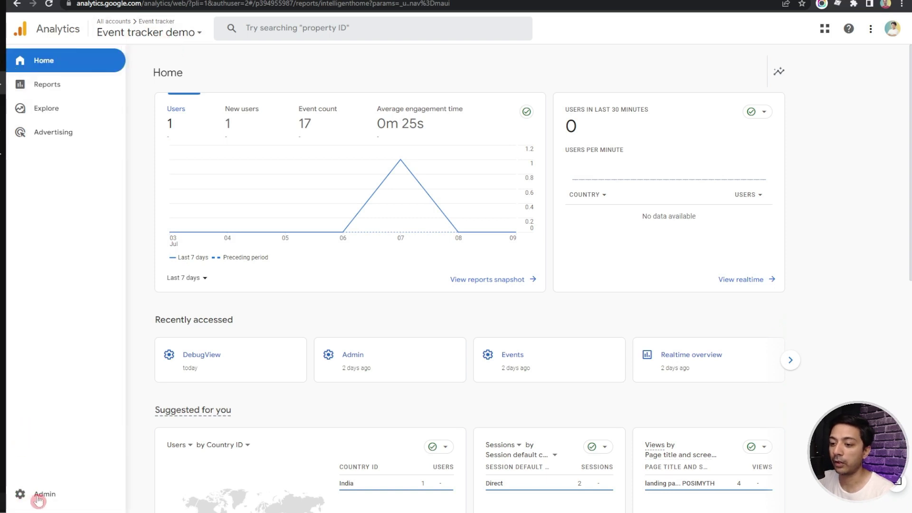
click(37, 498)
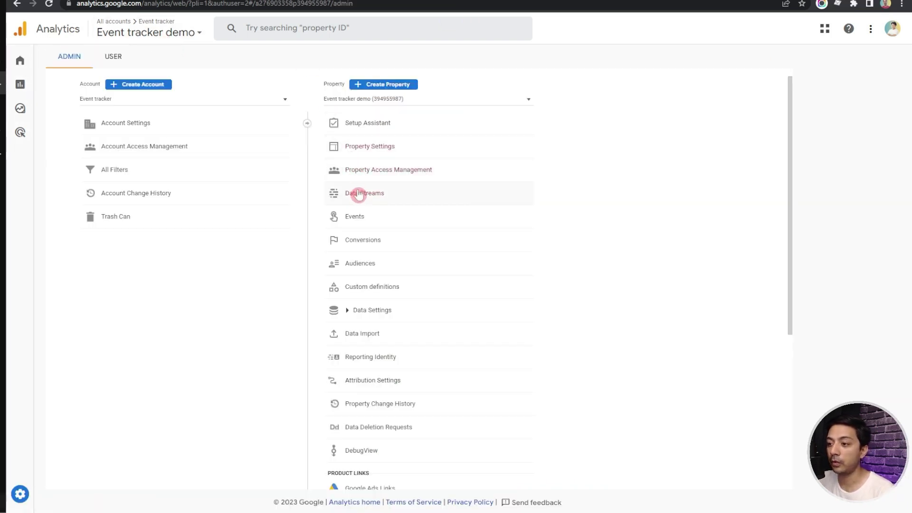
click(358, 203)
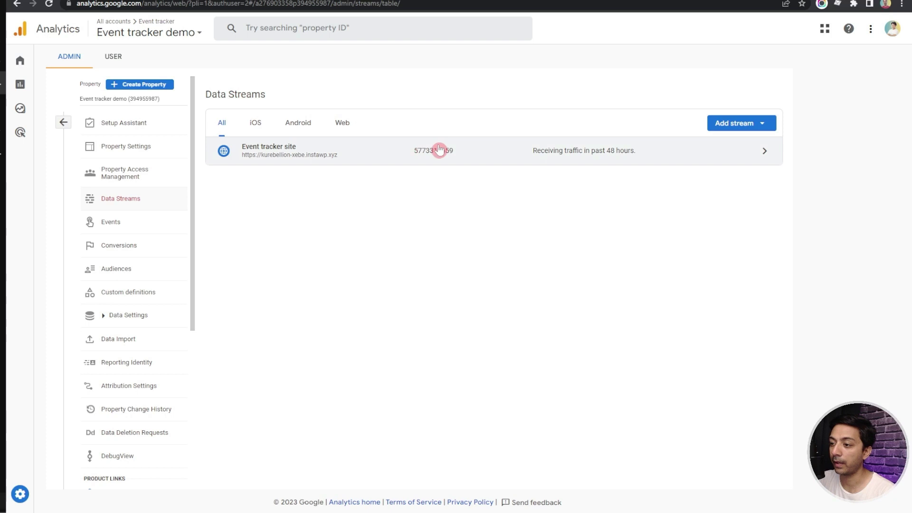
click(352, 161)
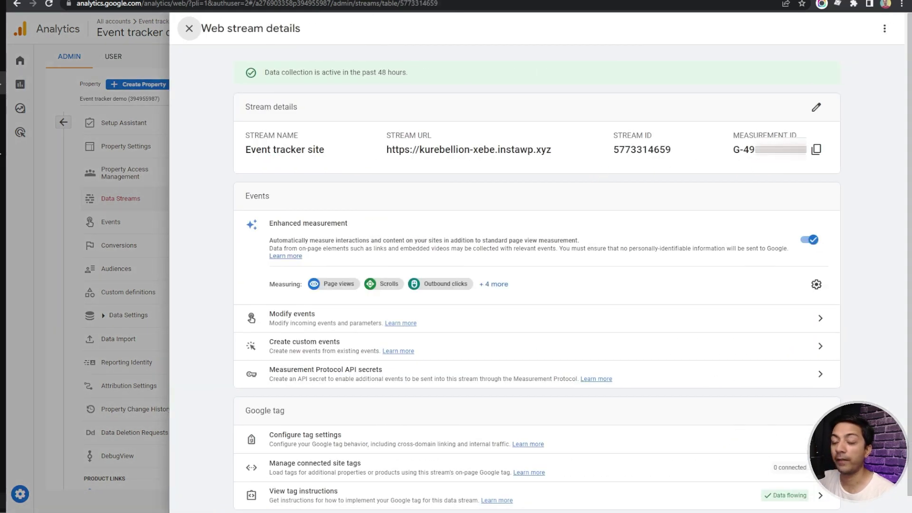
click(817, 150)
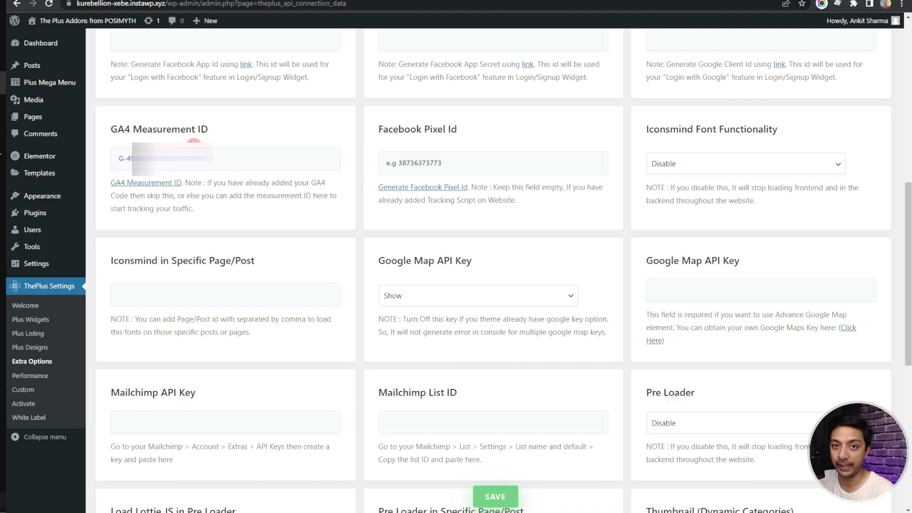
scroll(361, 200, up, 2)
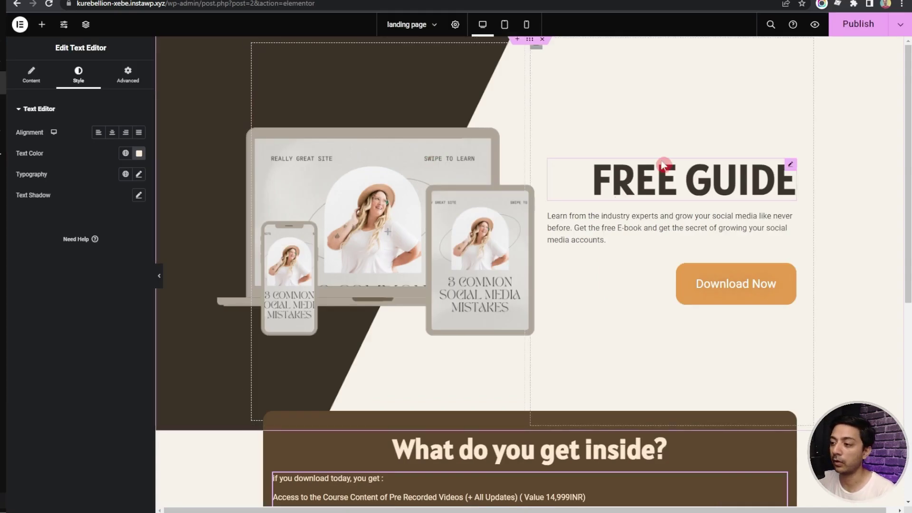
Select the Download Now button on the landing page and check the link it points to
click(791, 270)
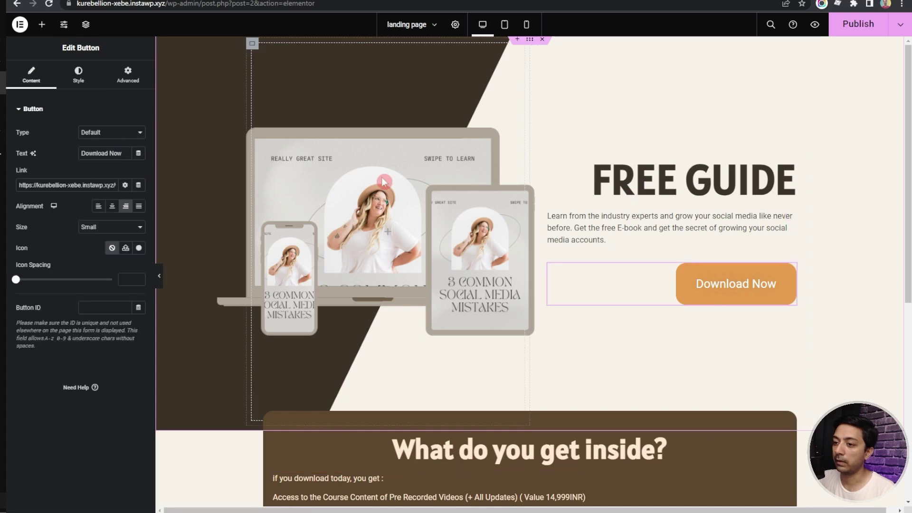
click(73, 184)
triple_click(91, 196)
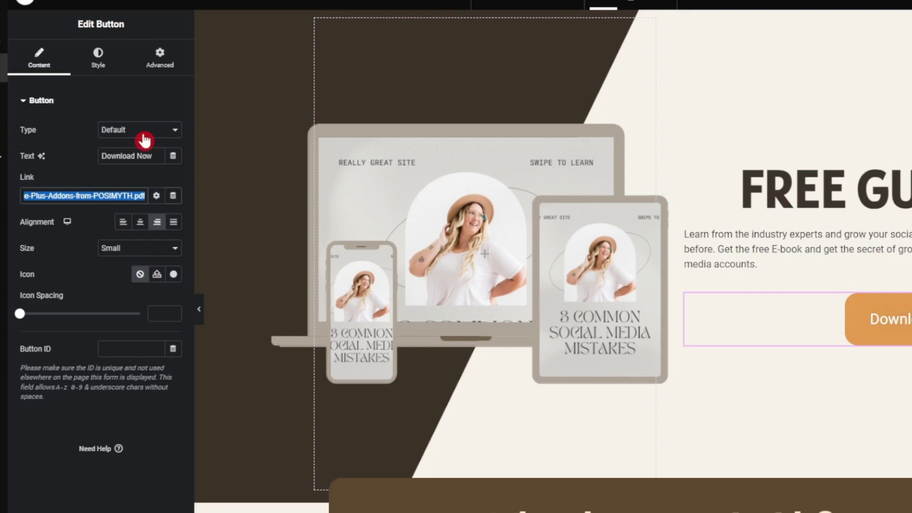
Open the Plus Extras Events Tracker settings of the Download Now button
click(166, 64)
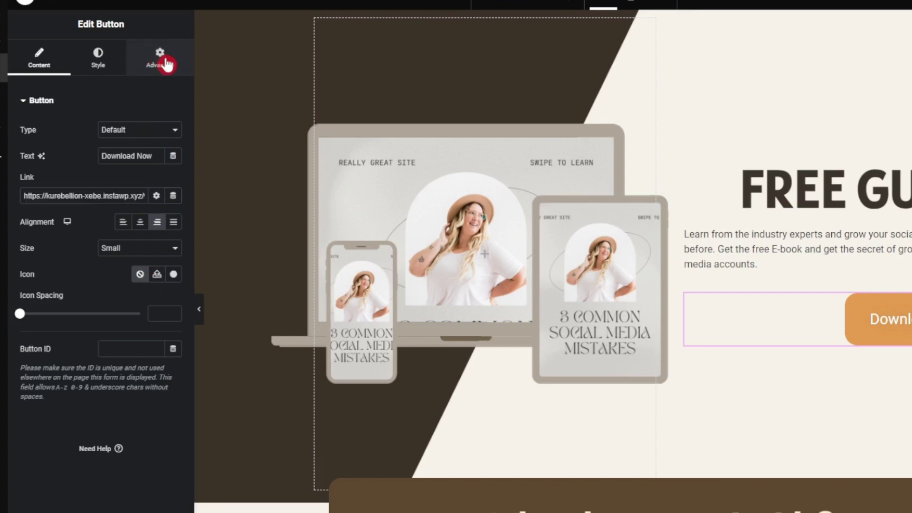
scroll(97, 246, down, 8)
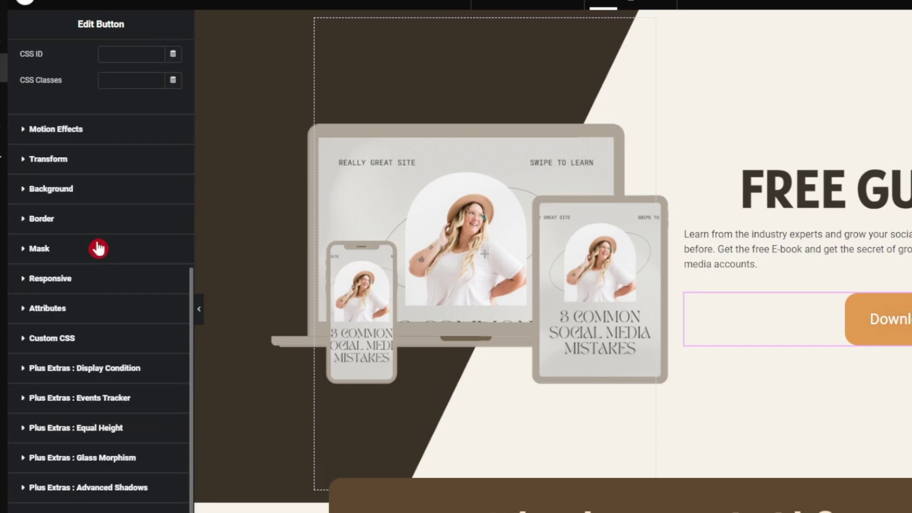
click(82, 400)
scroll(82, 403, down, 4)
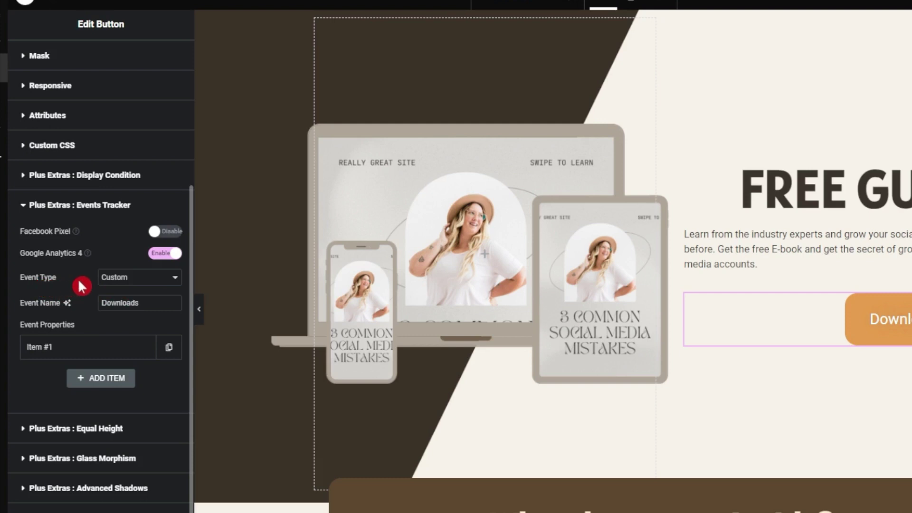
Try the Recommended event type for the button's Google Analytics 4 tracking and bring up the list of predefined events
click(148, 278)
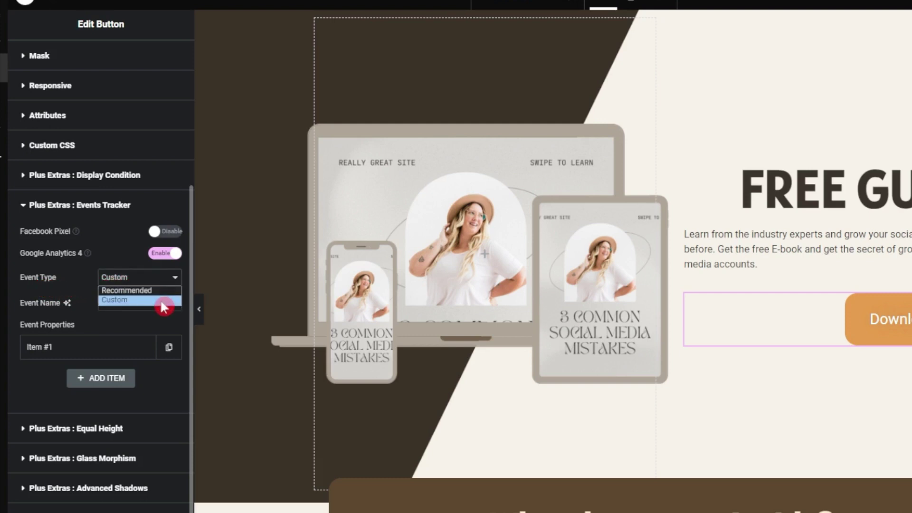
click(170, 289)
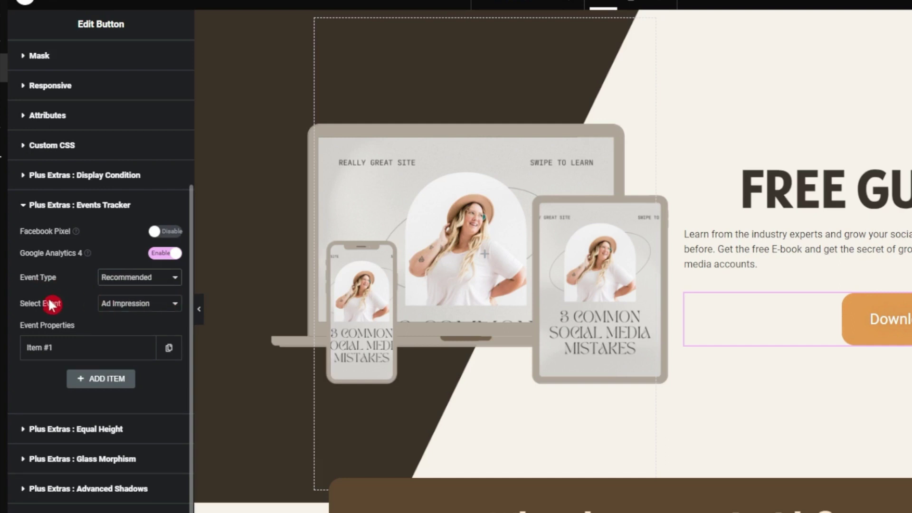
click(147, 307)
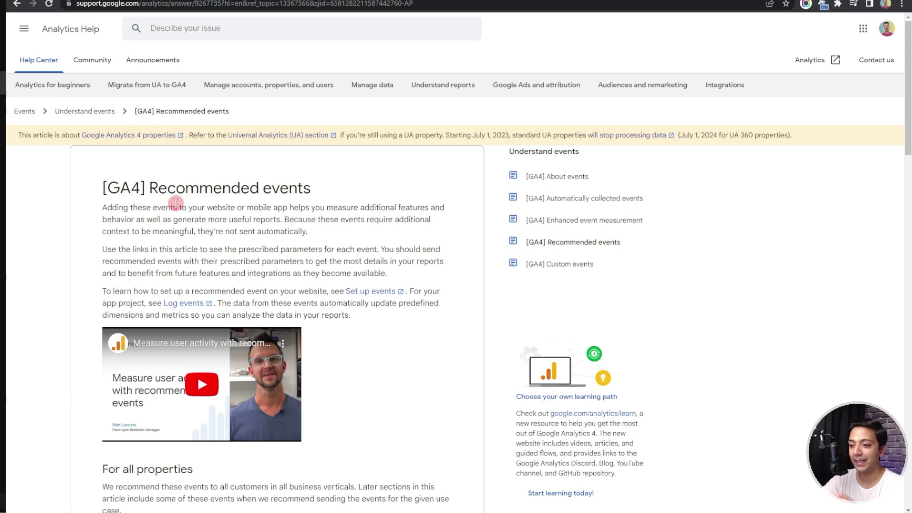
Review the recommended events tables for all properties, online sales and games in the Analytics Help article
scroll(336, 204, down, 7)
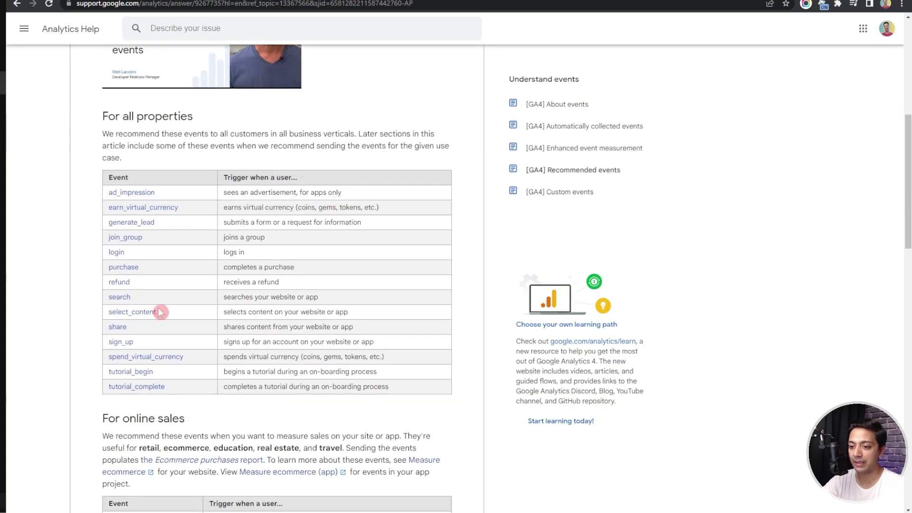
scroll(159, 312, down, 5)
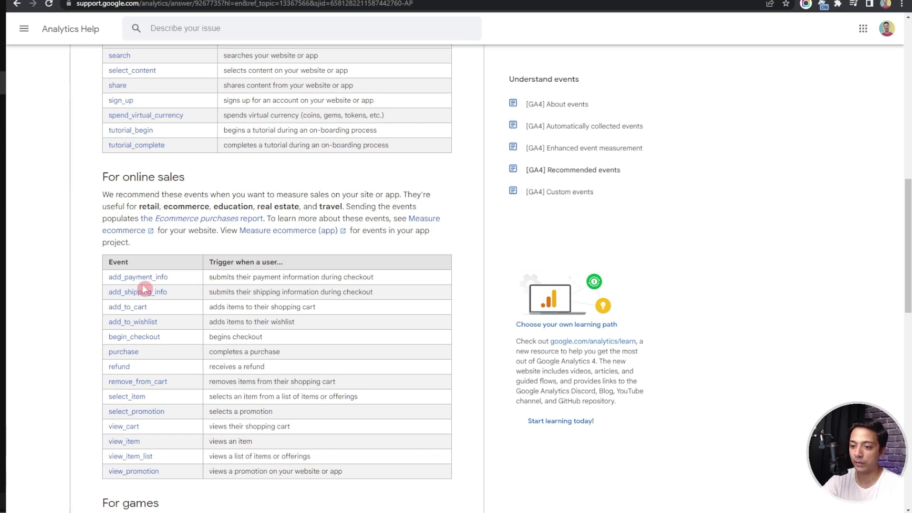
scroll(181, 285, down, 1)
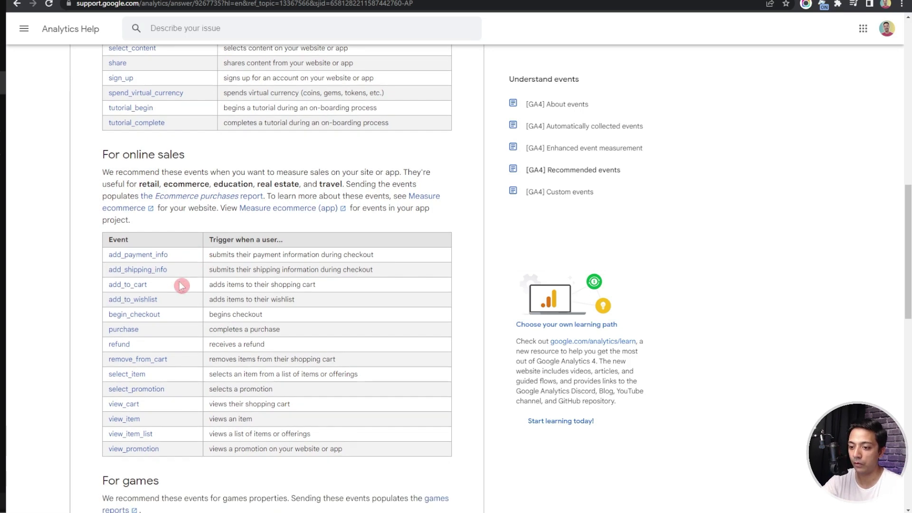
scroll(172, 327, down, 3)
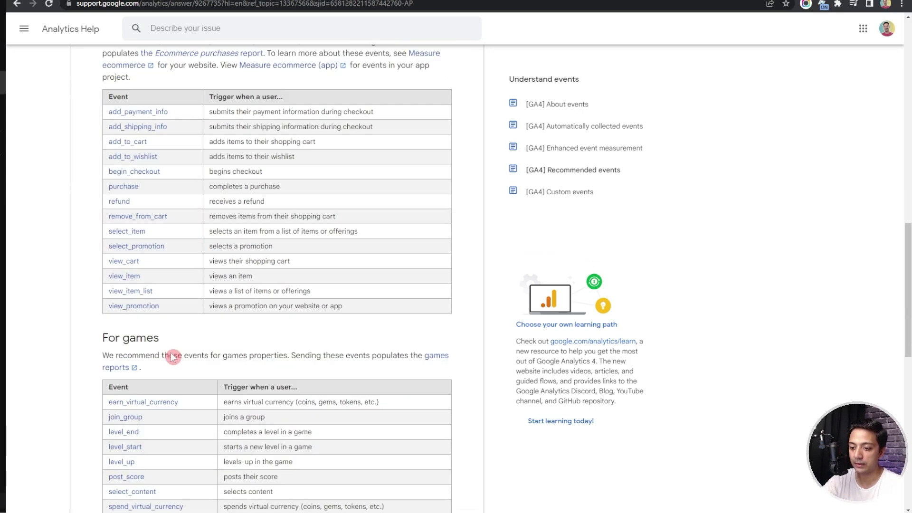
scroll(176, 298, up, 8)
scroll(178, 299, up, 4)
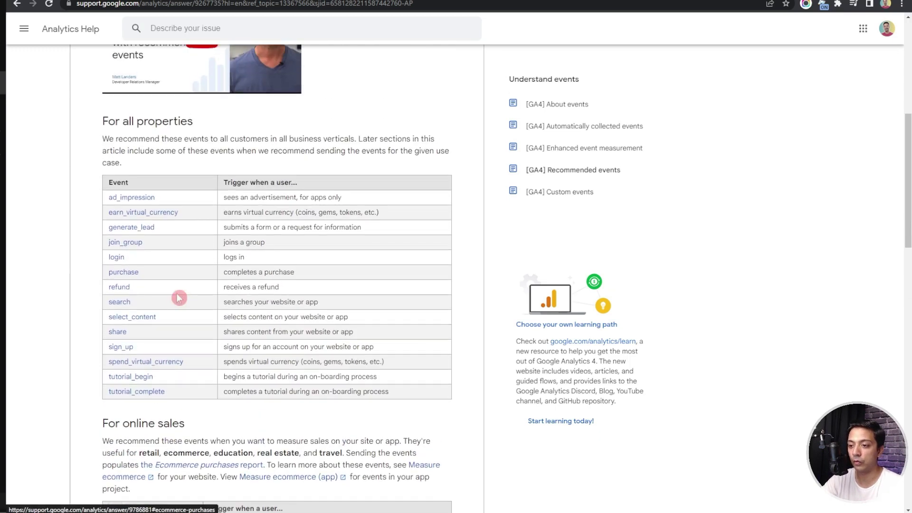
scroll(180, 298, up, 3)
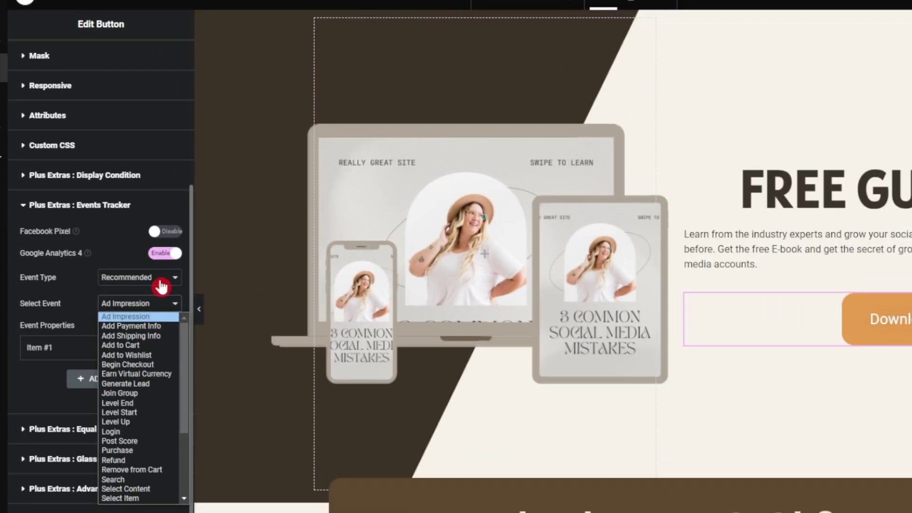
Set the button's tracked event to the Custom type and name it Guide Downloads
click(128, 254)
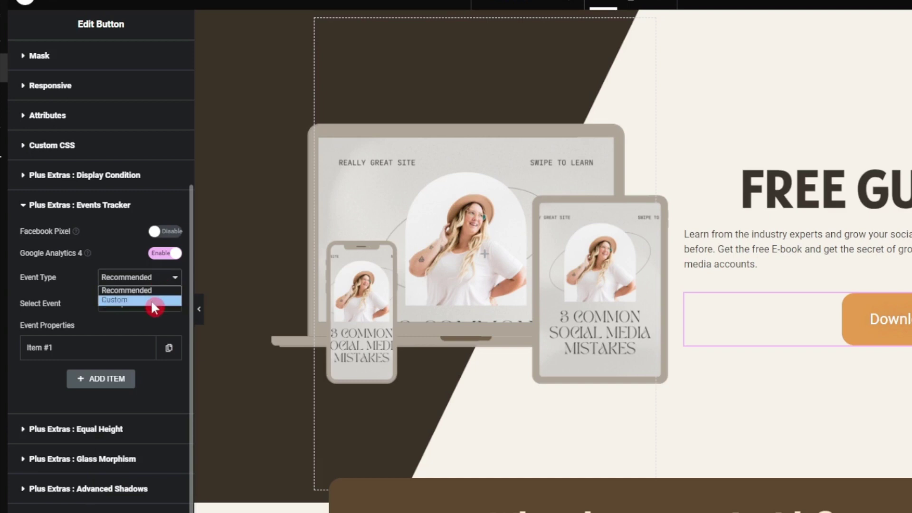
click(152, 300)
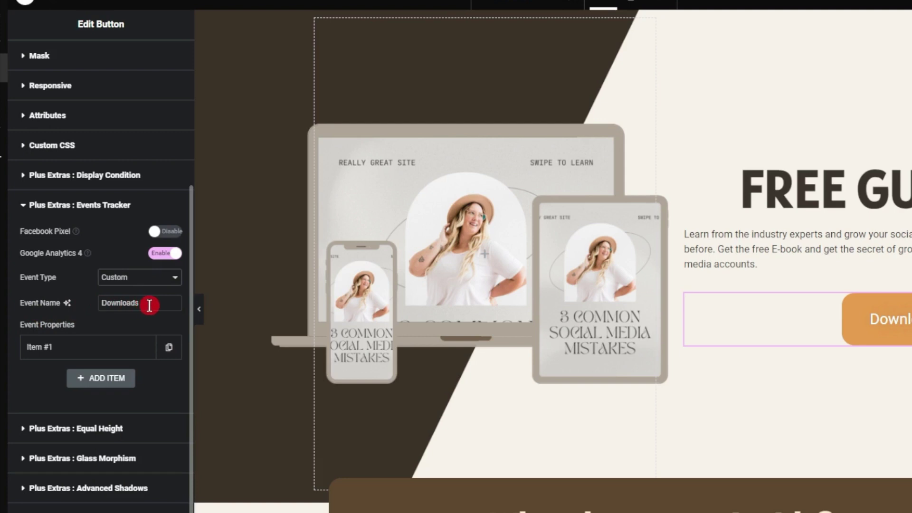
double_click(127, 309)
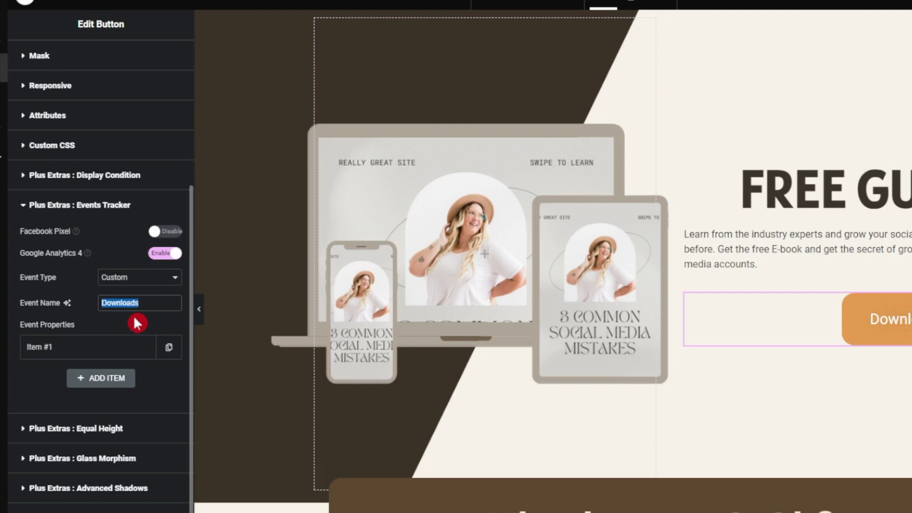
key(Home)
text(Guide)
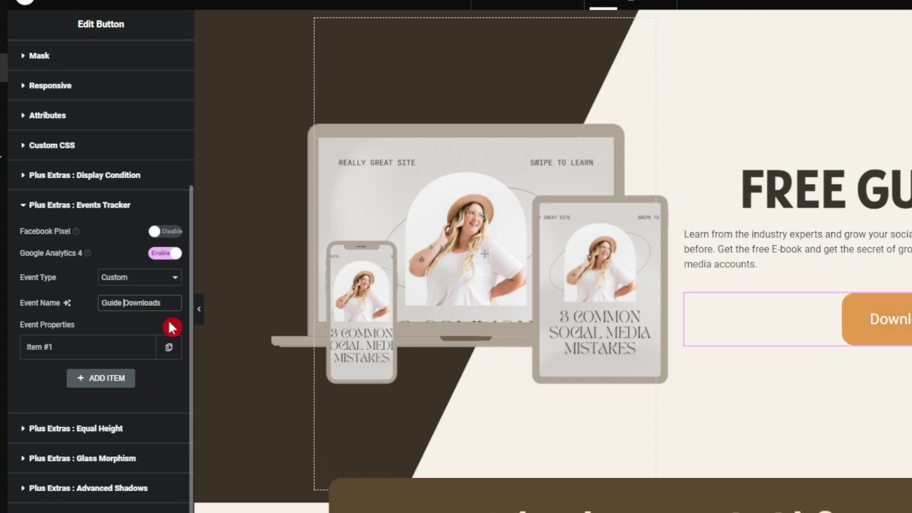
Examine the name and value of the first event property, then collapse it
scroll(172, 328, down, 2)
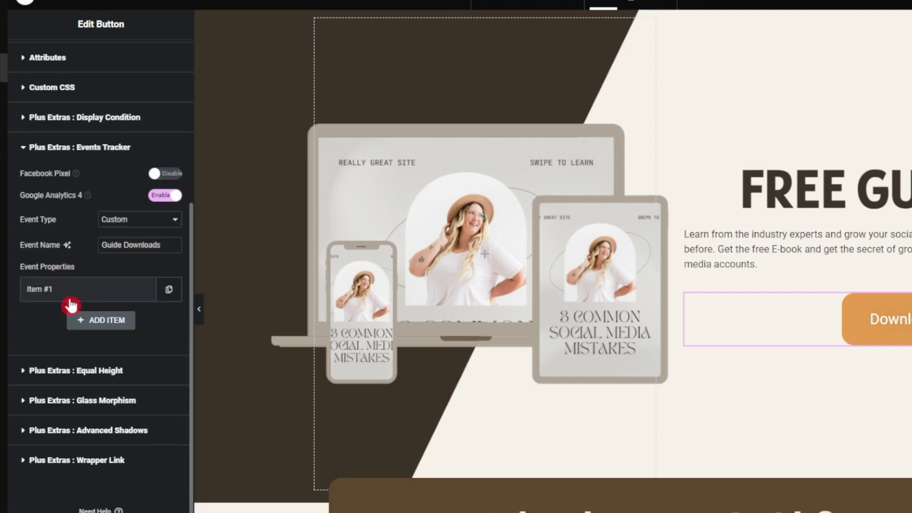
click(46, 297)
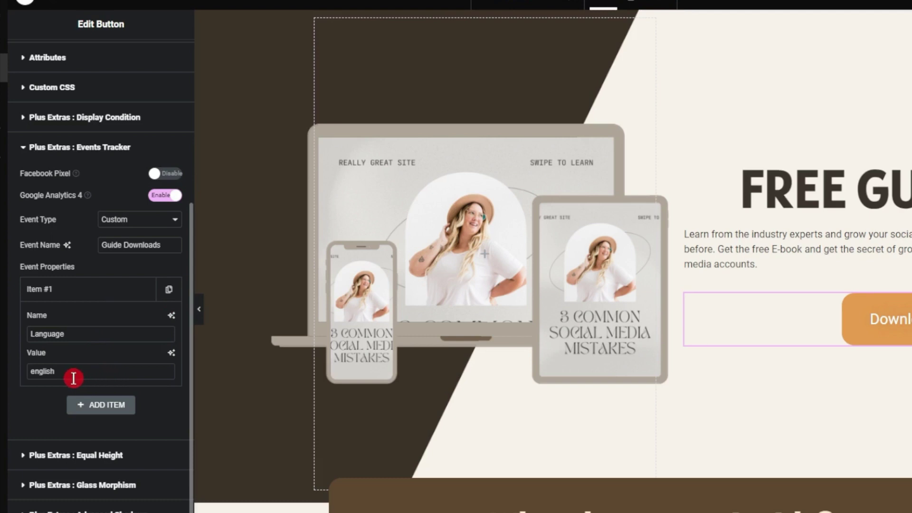
click(90, 289)
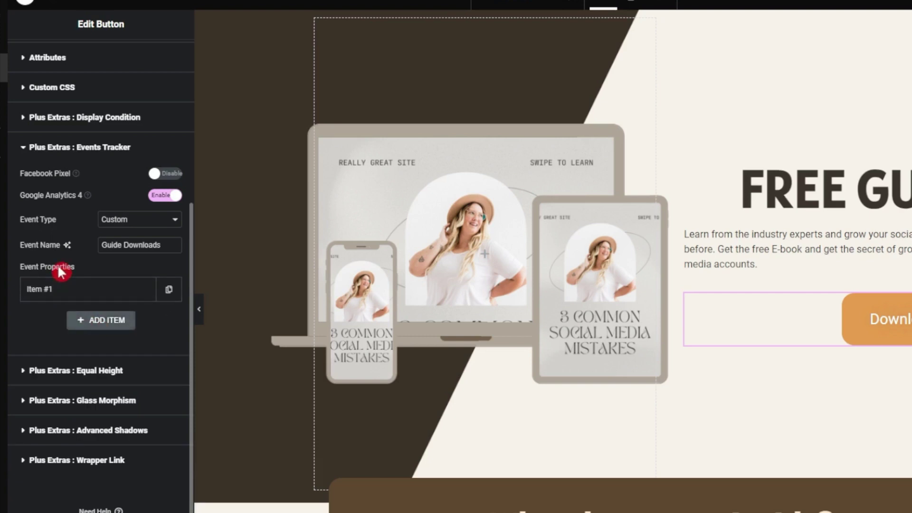
Add a second event property named Price with the value Free, and check it alongside the first property
click(114, 320)
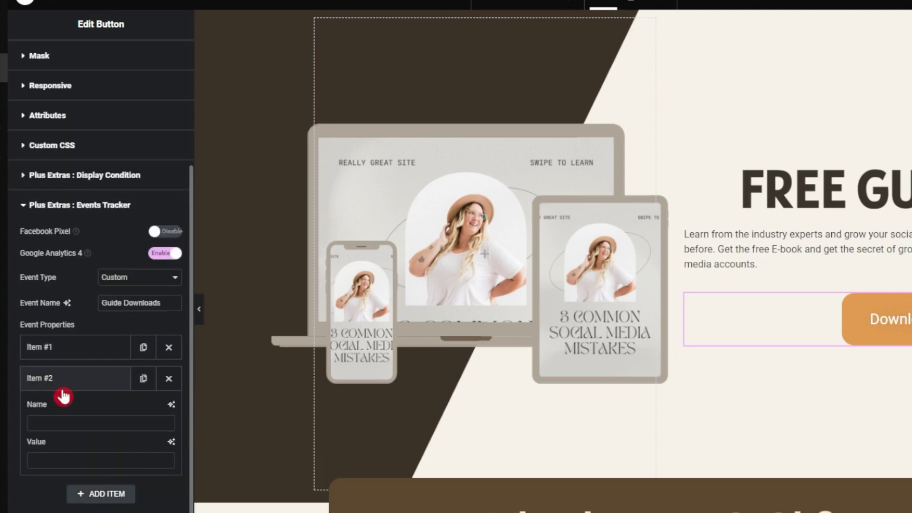
click(61, 422)
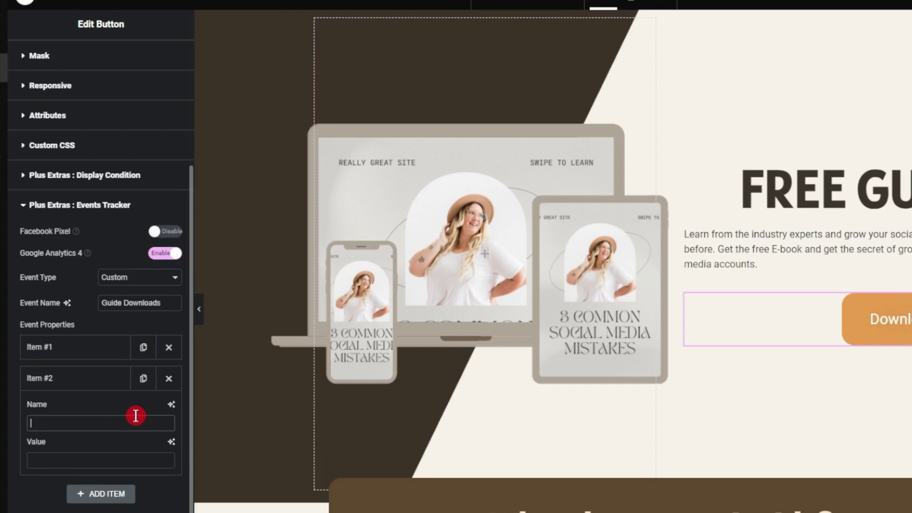
text(Price)
click(65, 463)
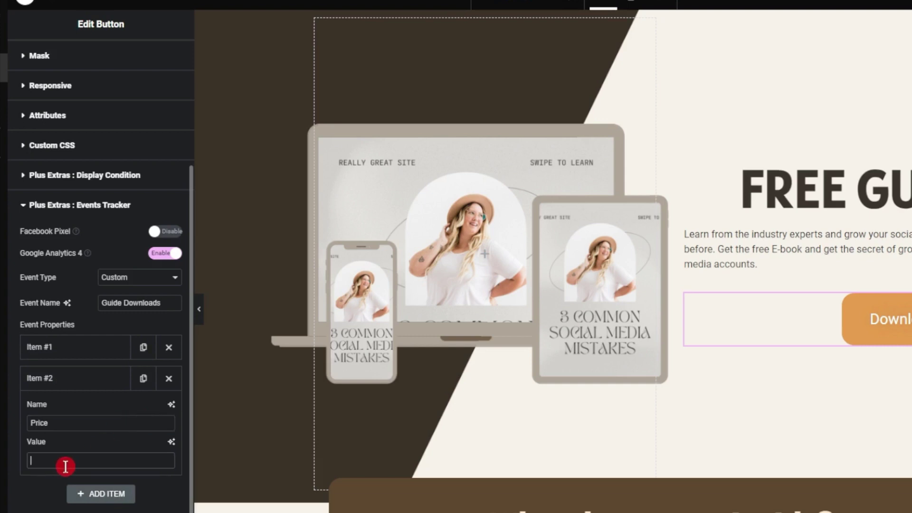
text(Free)
click(81, 347)
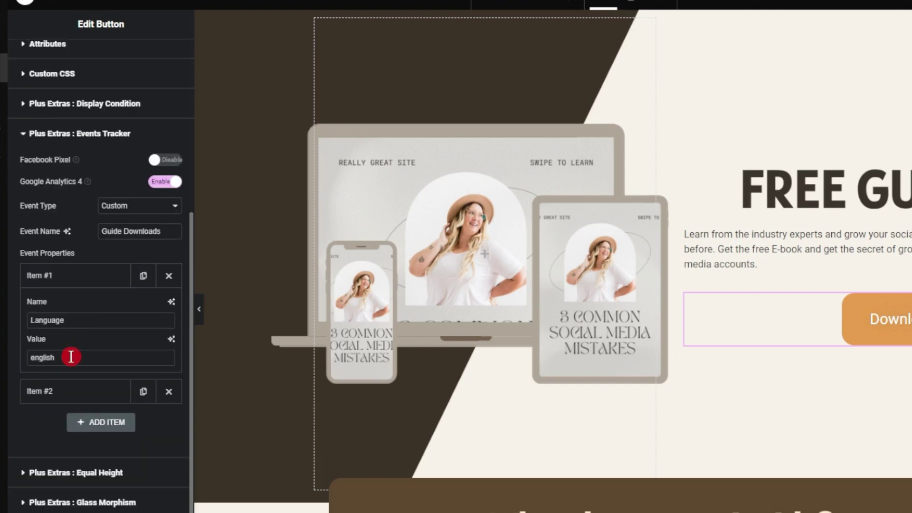
click(67, 392)
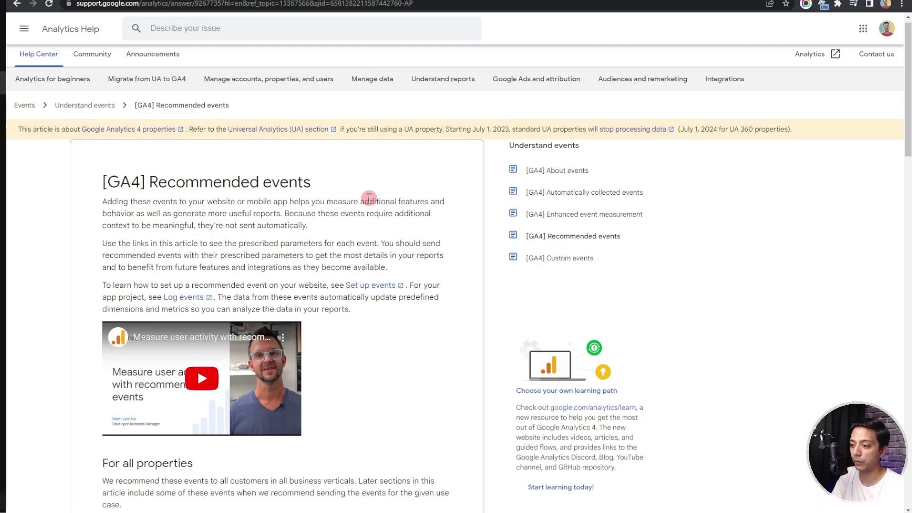
Review the Analytics Help article on automatically collected events, including its default parameters and events table
click(558, 195)
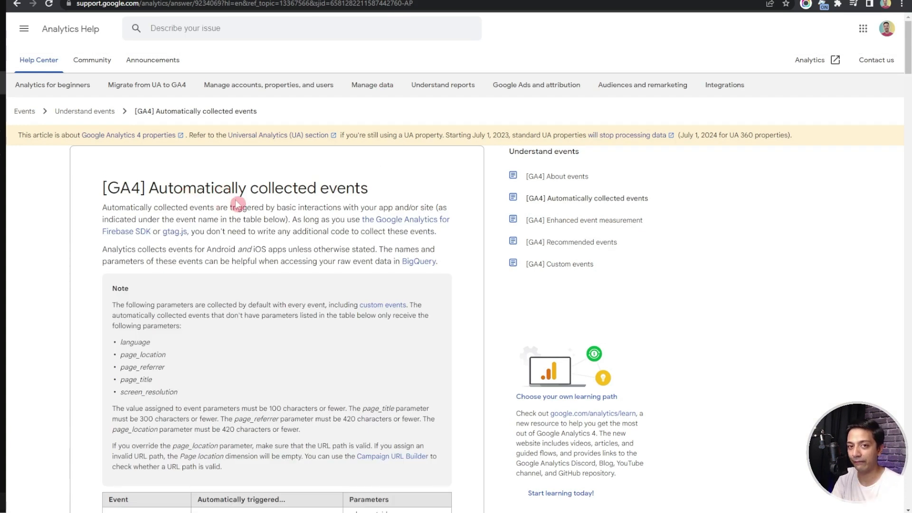
scroll(237, 205, down, 20)
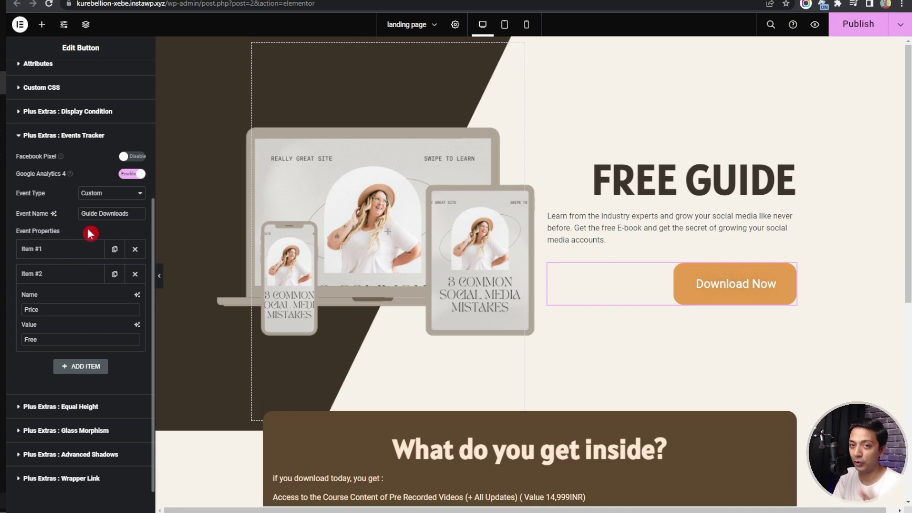
Check the name and value of both event properties in the button's Events Tracker settings
click(59, 245)
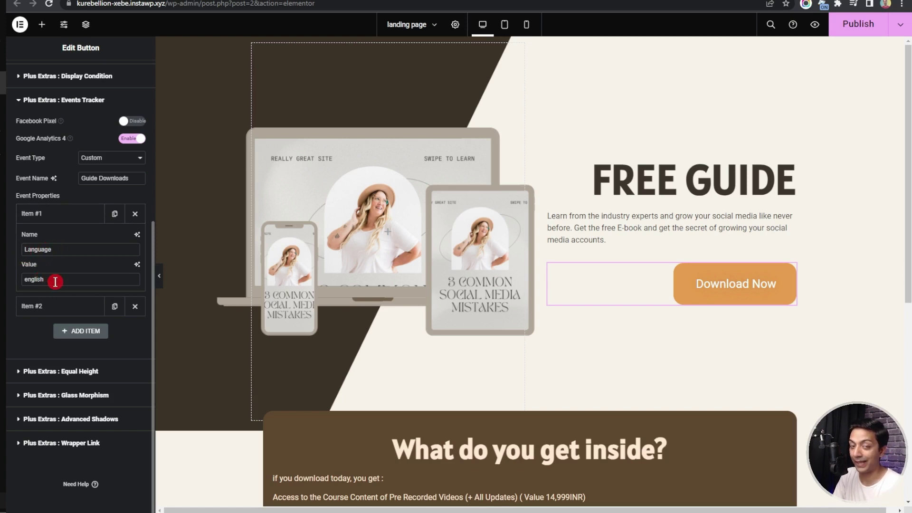
click(47, 306)
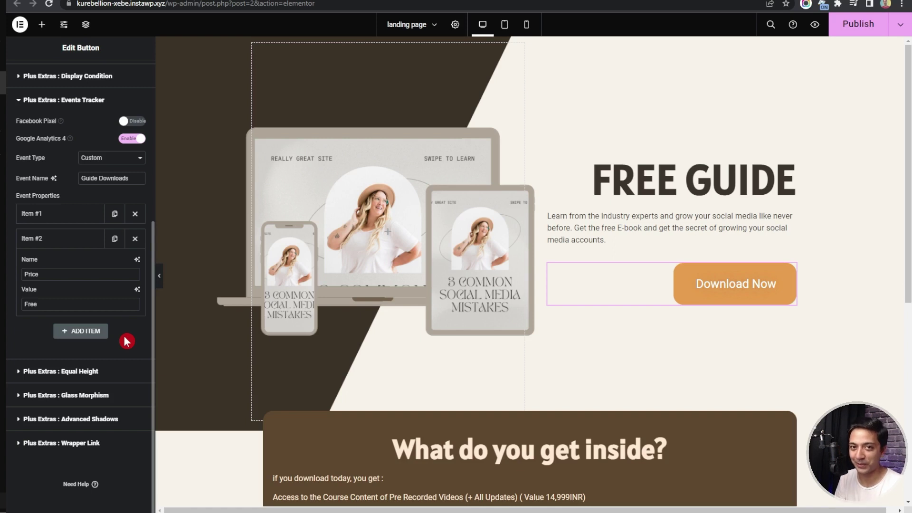
Remove the second event property and publish the landing page
click(135, 239)
click(858, 27)
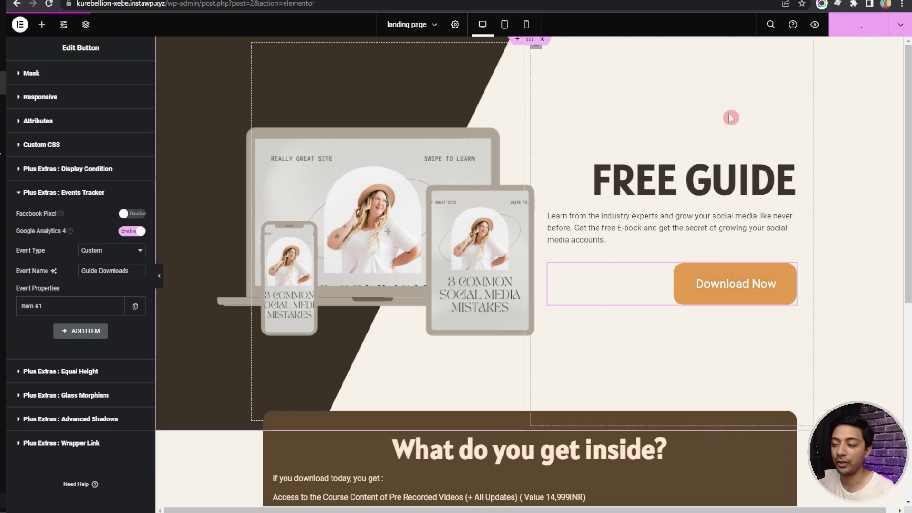
Load the published landing page on the live site
key(ctrl+Tab)
click(491, 3)
key(Escape)
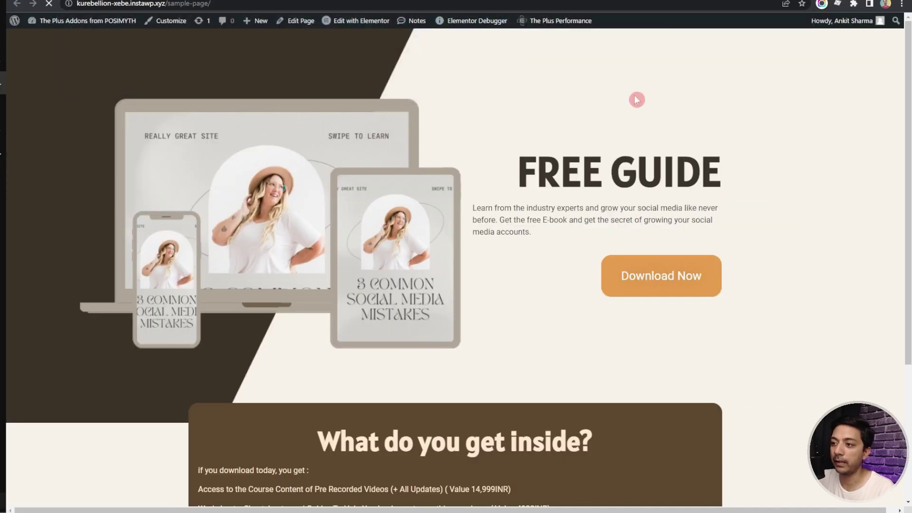
Switch to Google Analytics, check the landing page's views in the Realtime report, and review the Events report for user behavior
key(ctrl+Tab)
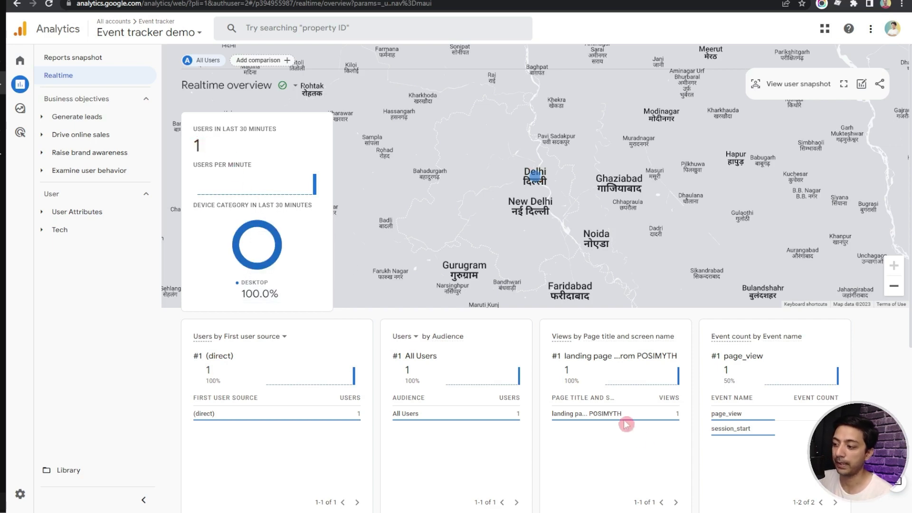
mouse_move(610, 409)
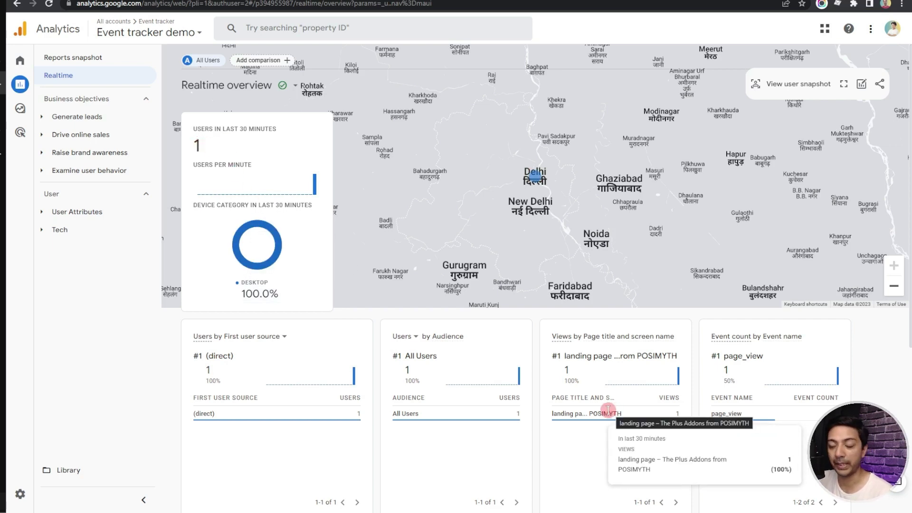
mouse_move(57, 332)
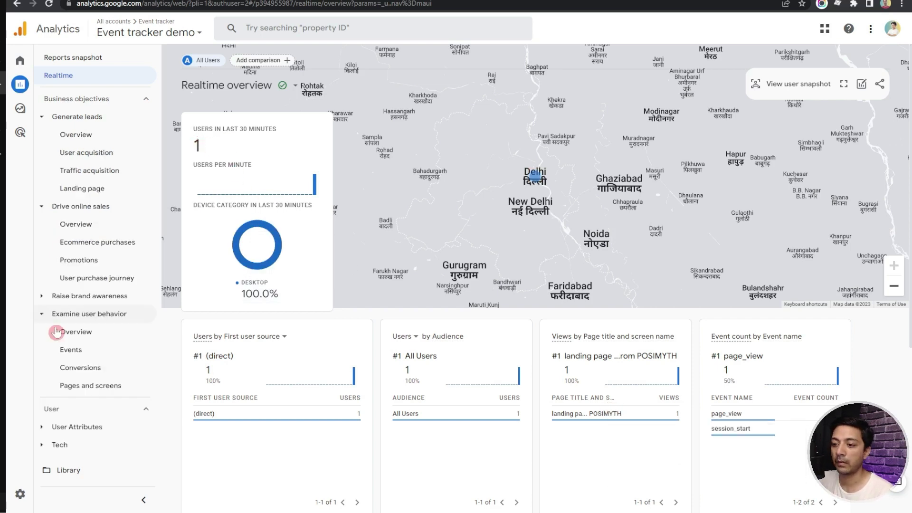
click(71, 350)
scroll(302, 214, down, 3)
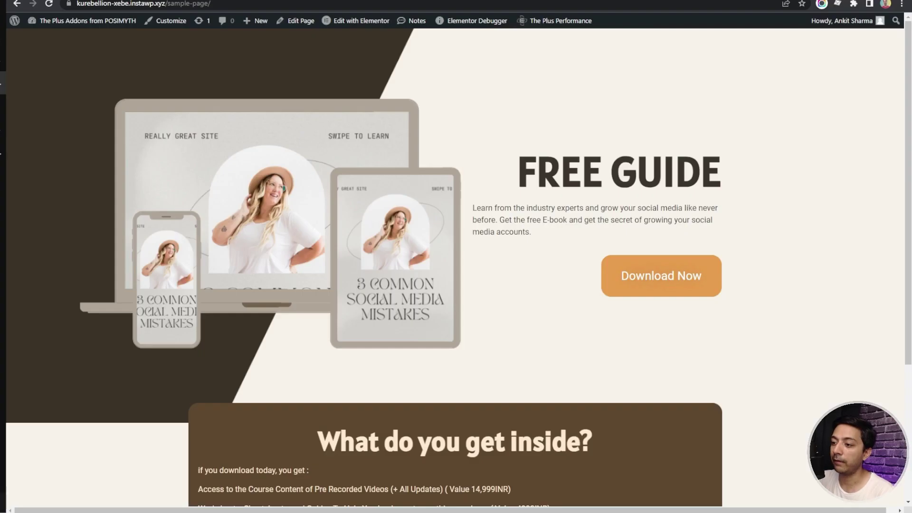
Trigger the Download Now button on the live page and dismiss the survey on the Analytics Events report
click(716, 280)
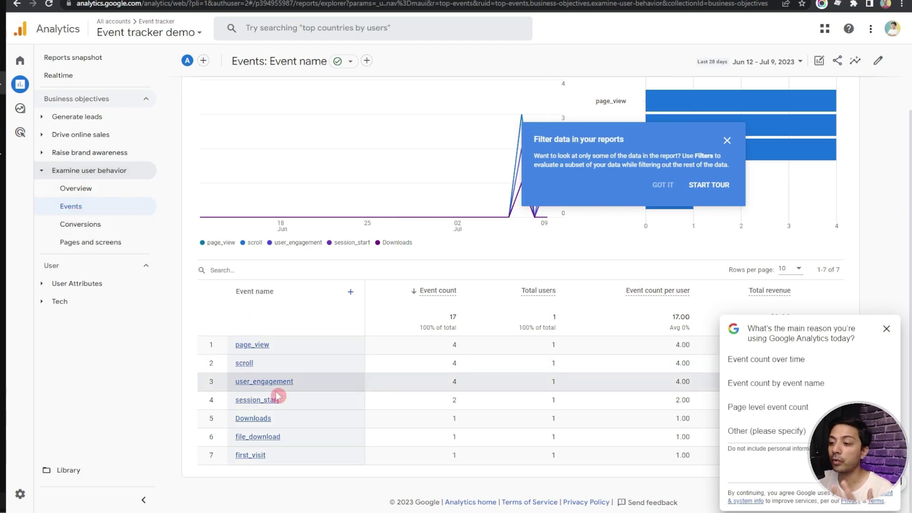
click(886, 328)
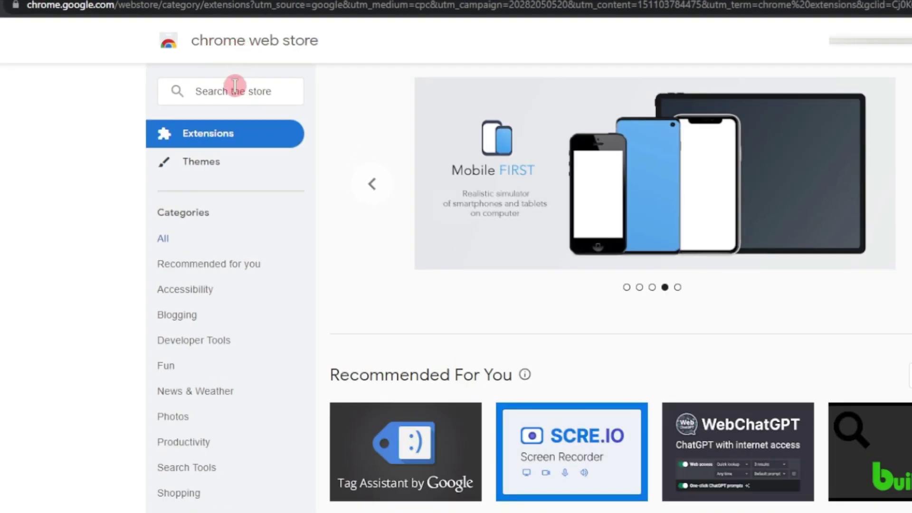
Find the Google Analytics Debugger extension by searching the Chrome Web Store for google analytics, and turn on GA debugging for the landing page
click(234, 87)
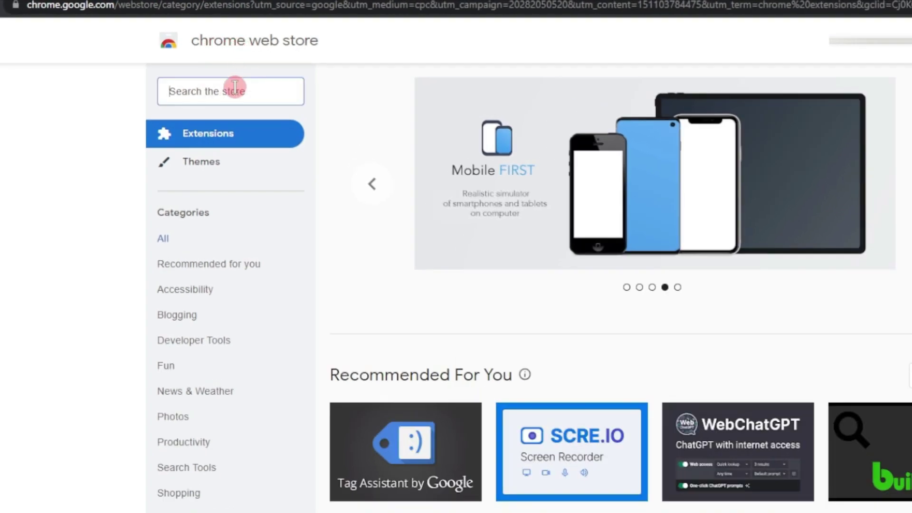
text(google analytics)
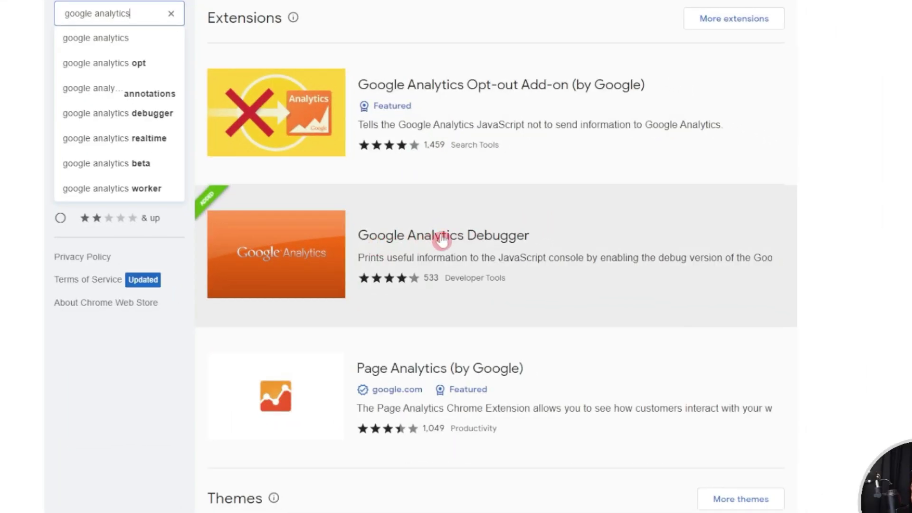
click(490, 238)
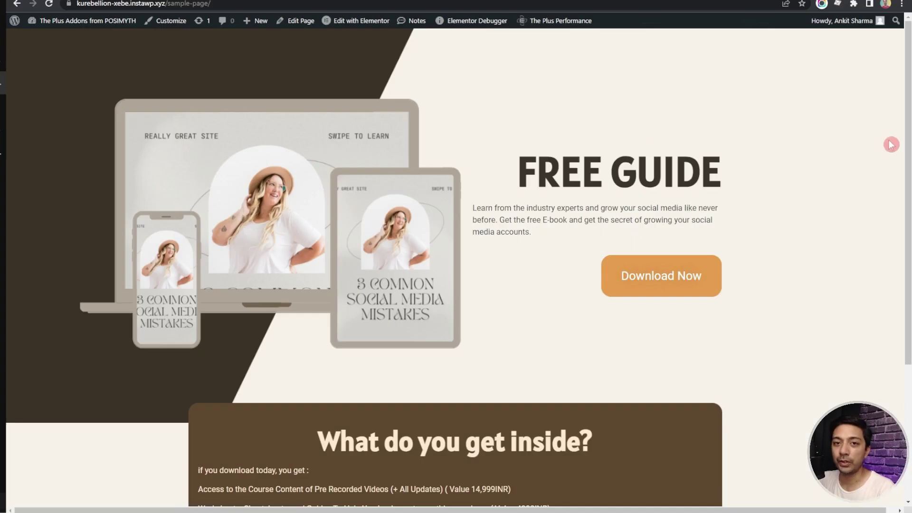
click(837, 8)
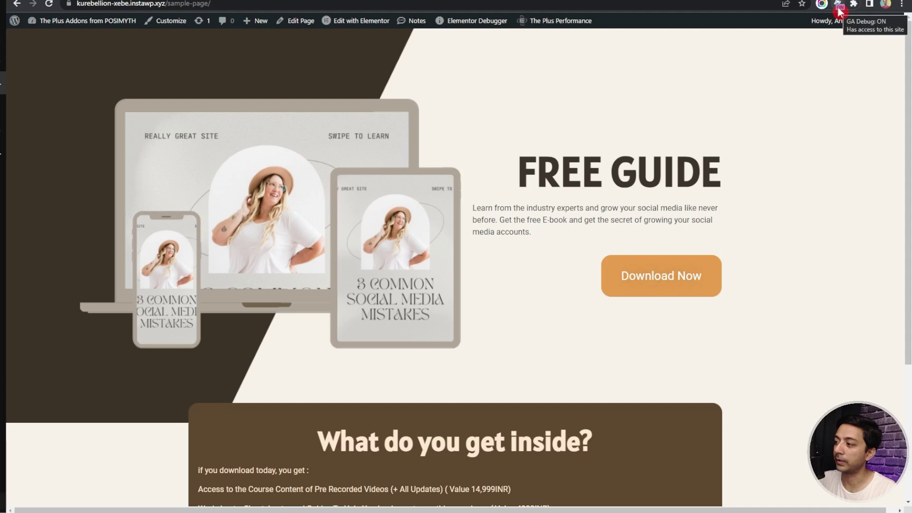
Return to Google Analytics and open DebugView in the Event tracker demo property's admin settings
click(86, 1)
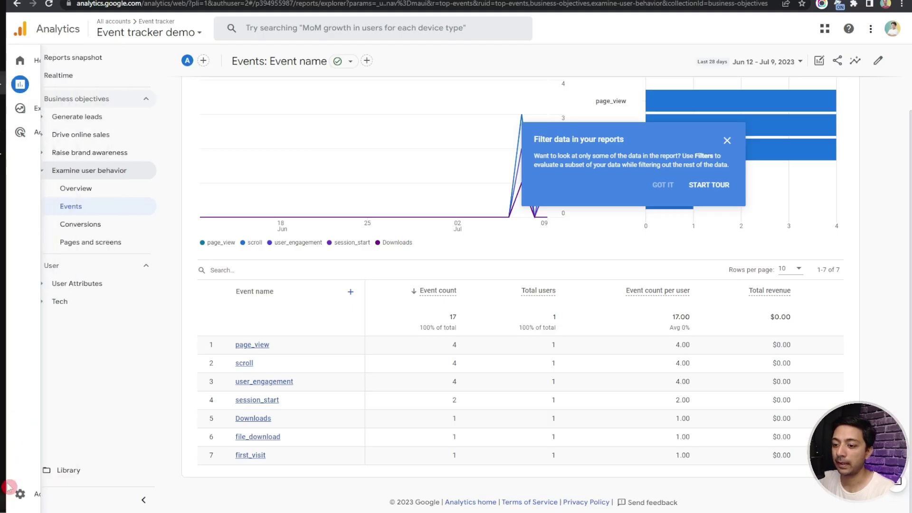
click(22, 495)
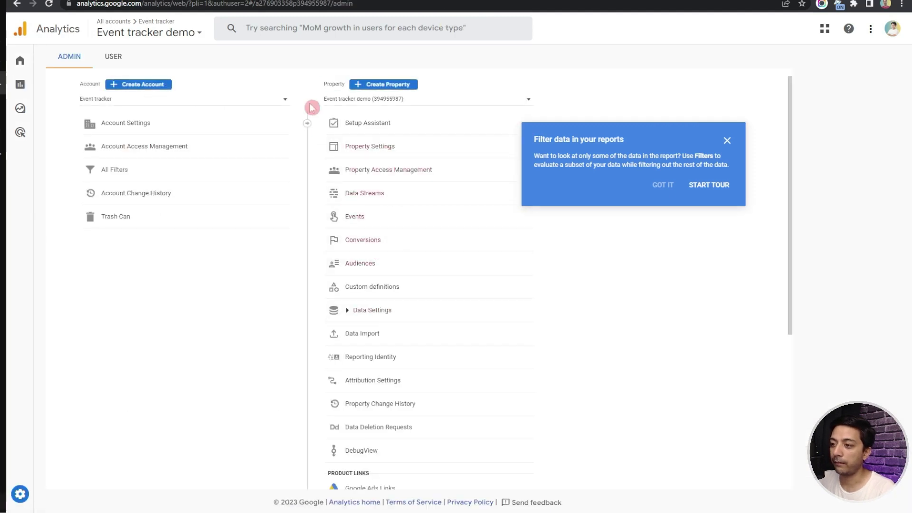
scroll(378, 288, down, 3)
scroll(378, 287, down, 2)
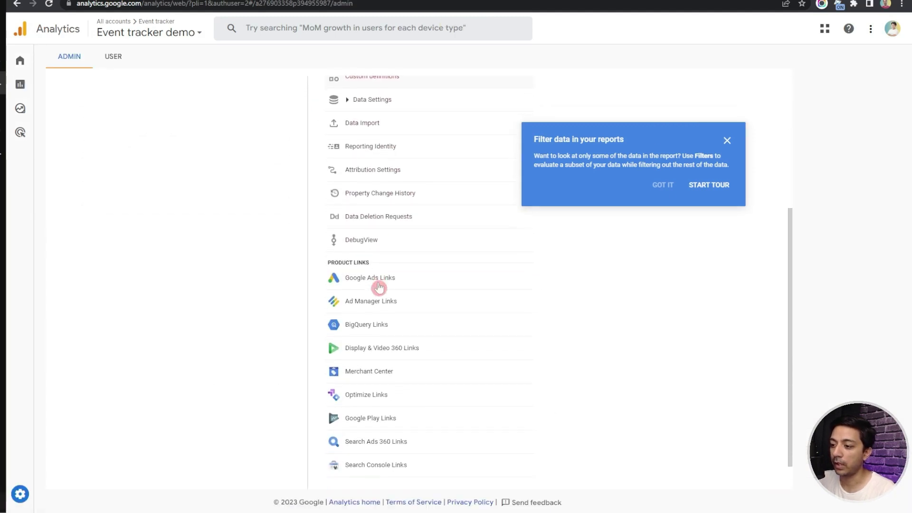
click(382, 244)
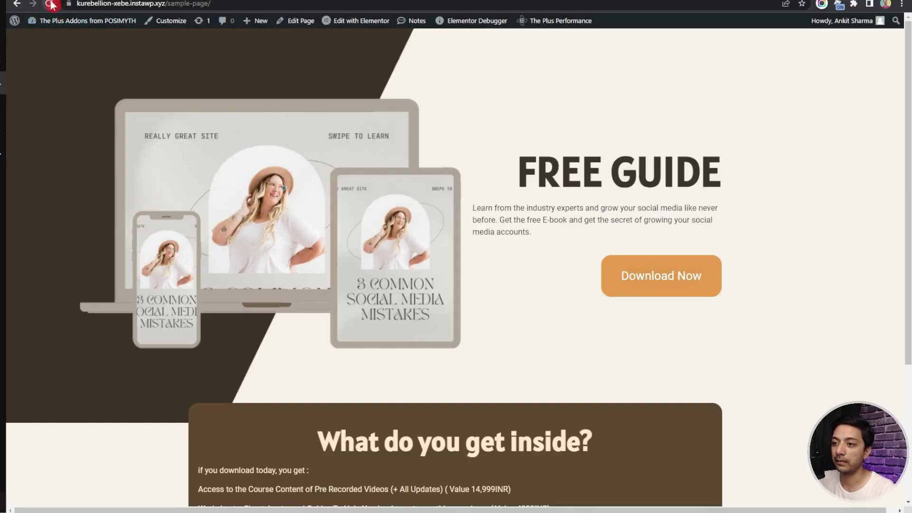
Reload the live landing page and trigger its Download Now button to send a debug event
click(49, 5)
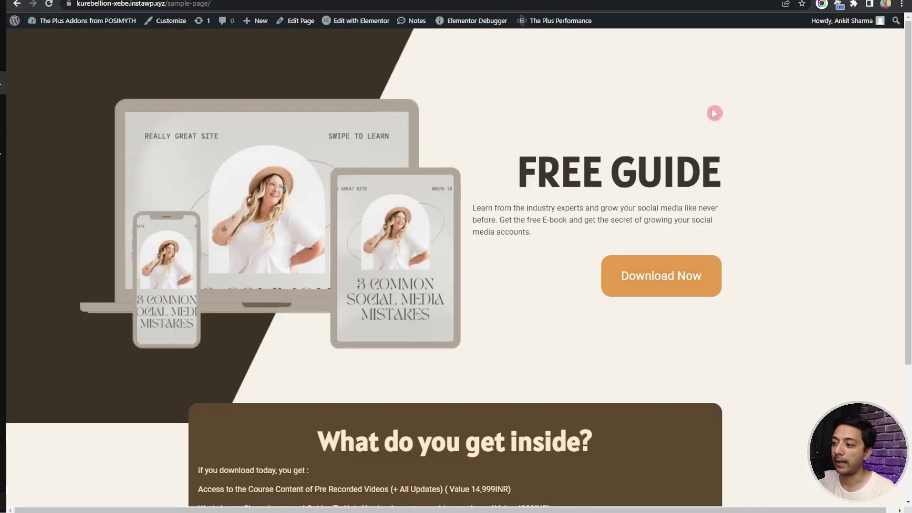
click(647, 283)
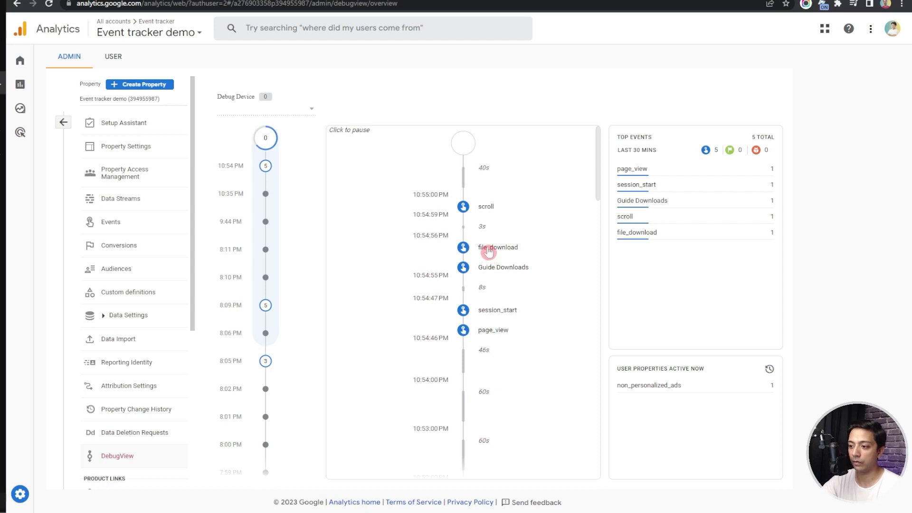
Compare the Guide Downloads event's Language and Price parameters in DebugView with the event properties set on the Elementor button
click(492, 268)
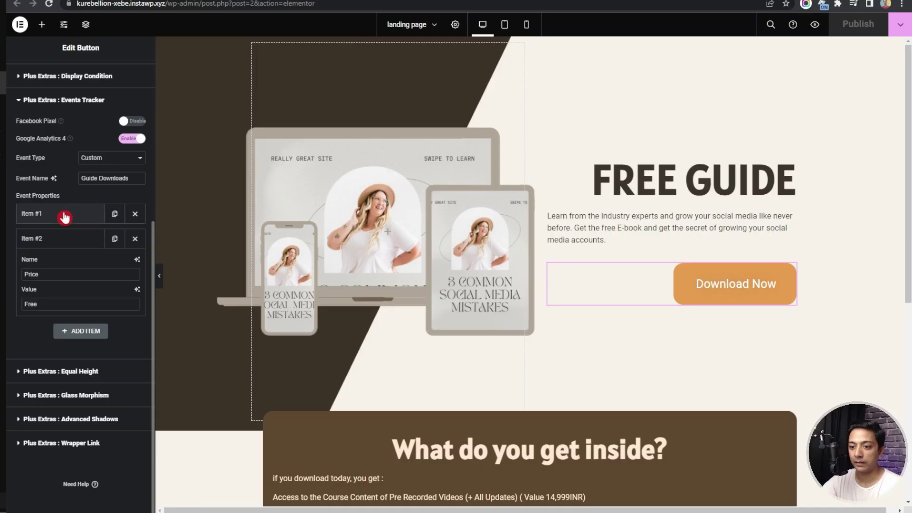
click(64, 217)
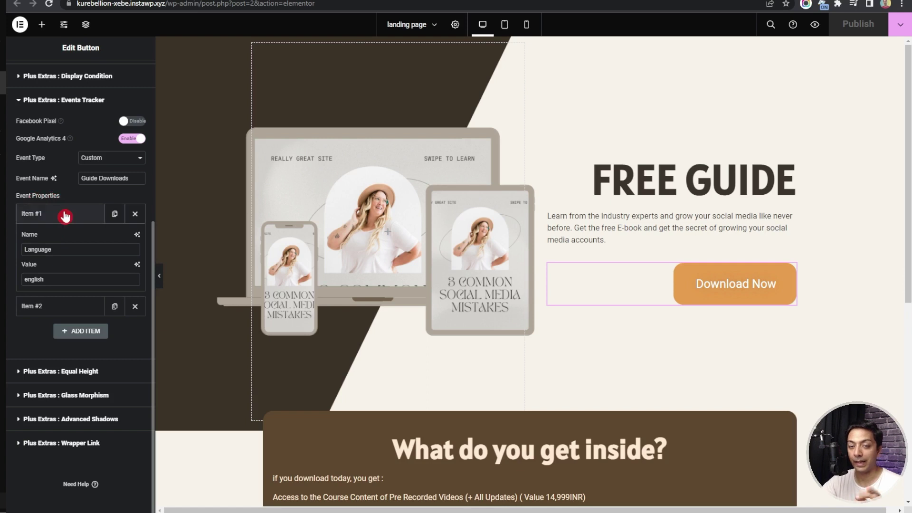
click(46, 305)
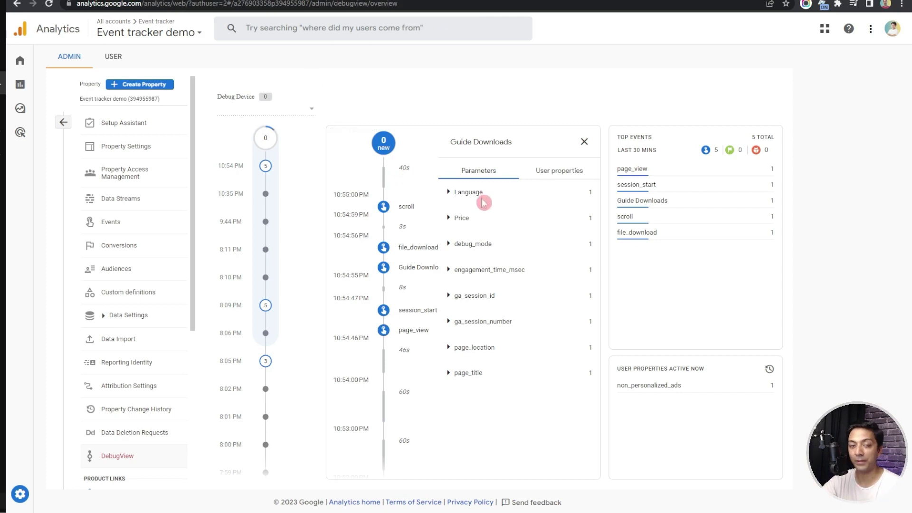
click(449, 194)
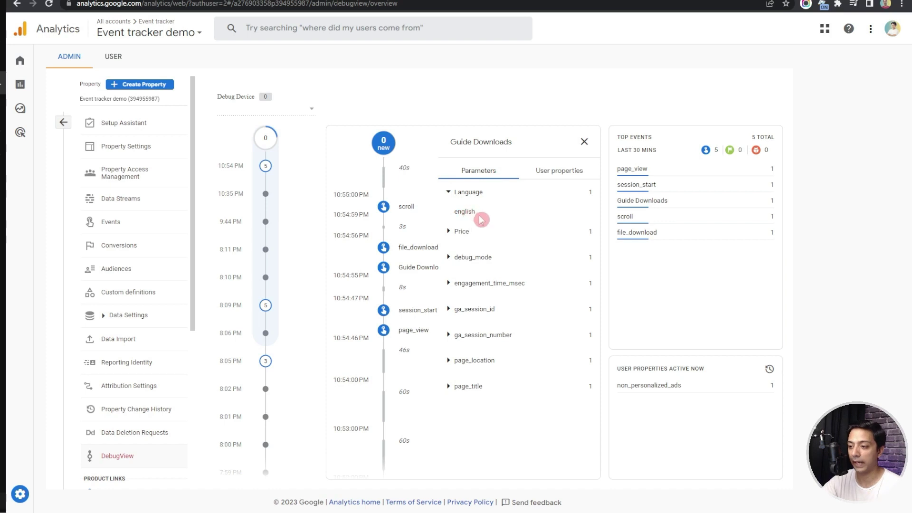
click(450, 234)
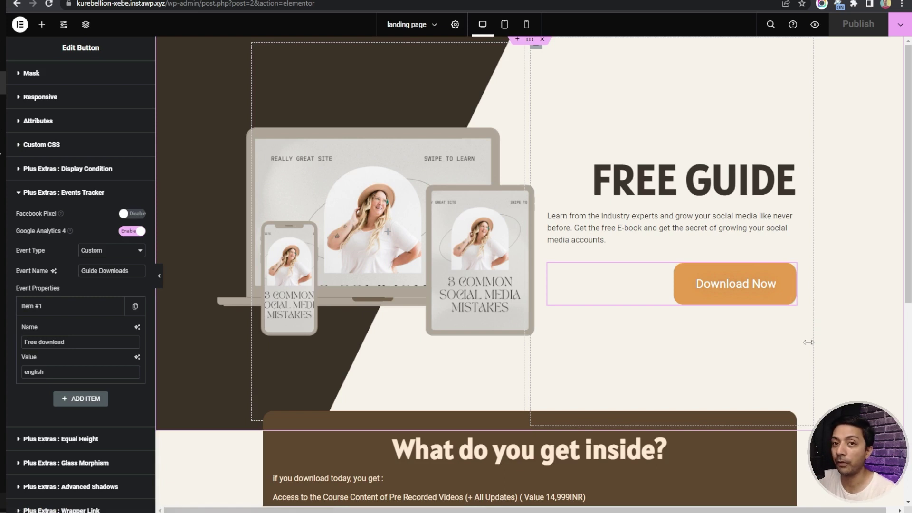
click(788, 308)
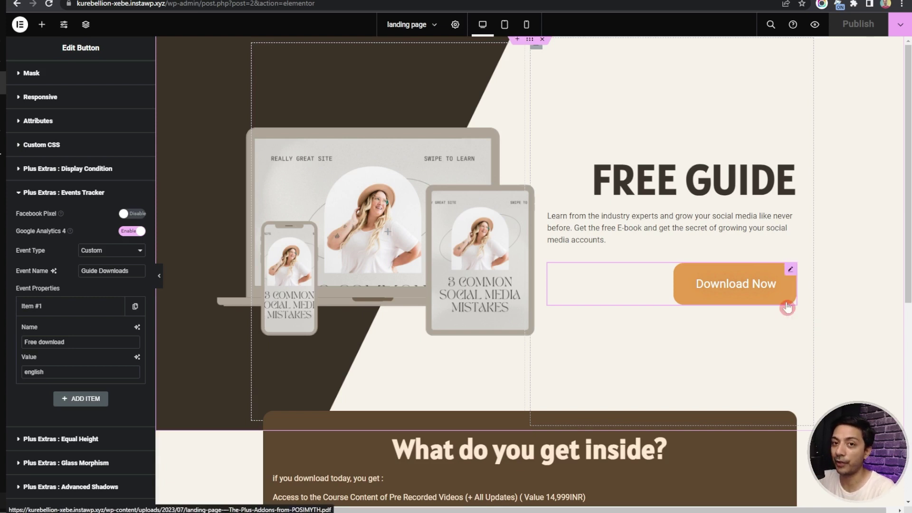